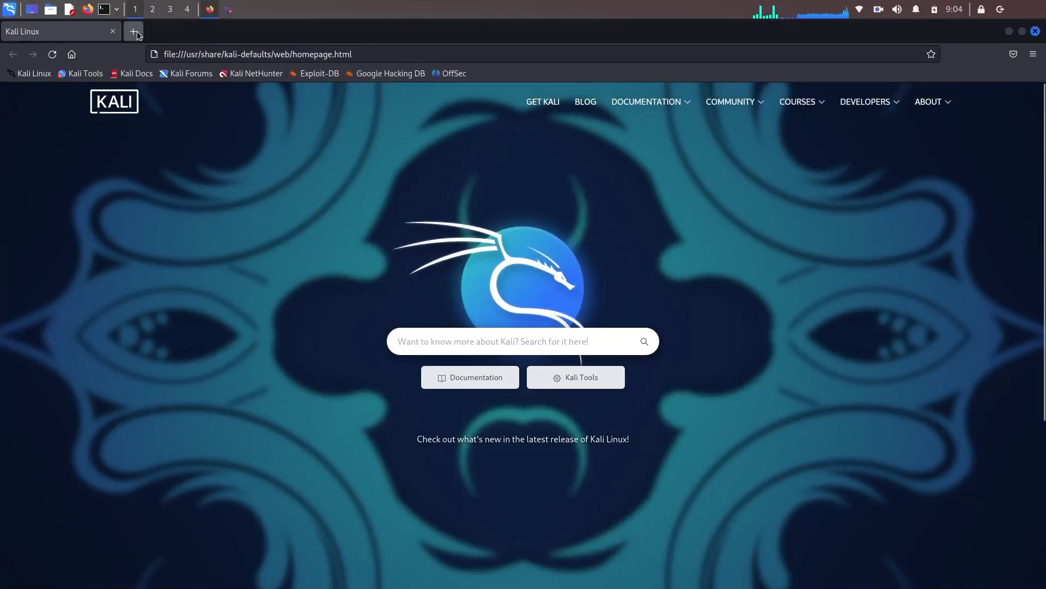
- Search for 'tor', go to torproject.org, and download tor-browser-linux64-12.0.5_ALL.tar.xz
click(135, 31)
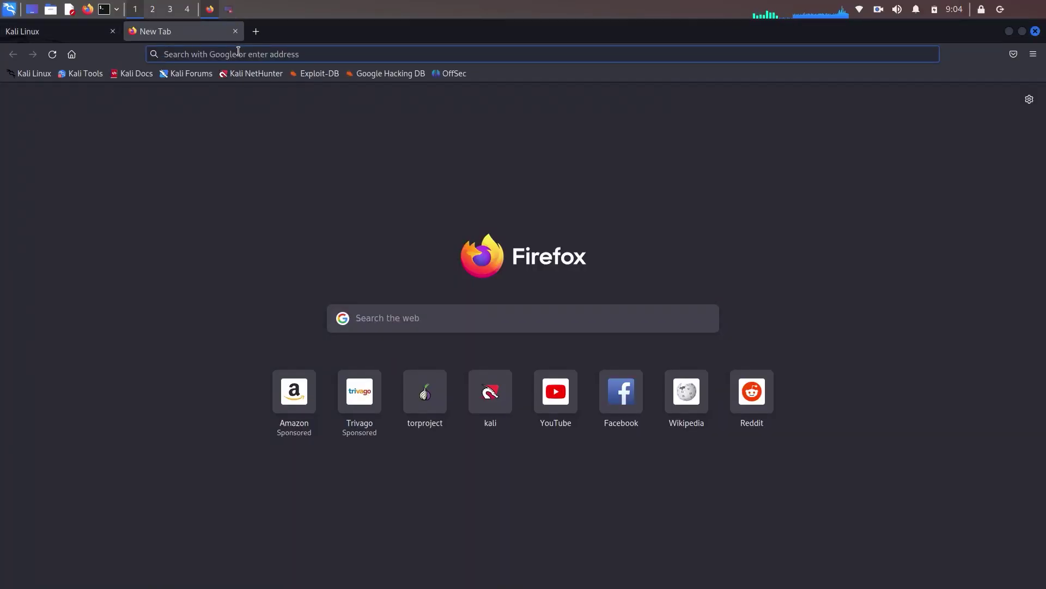
text(tor)
key(Return)
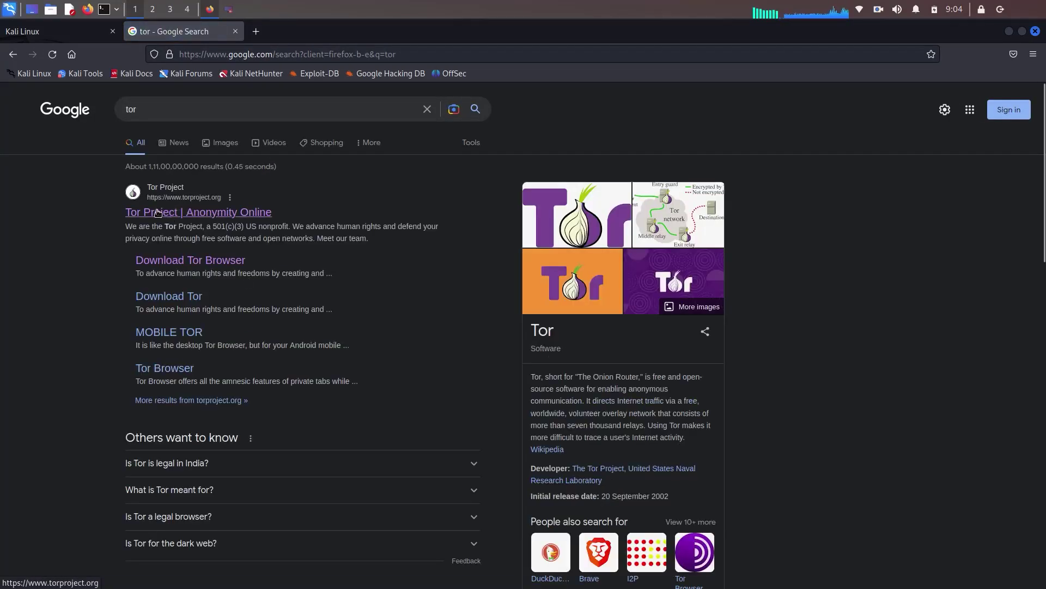
click(204, 212)
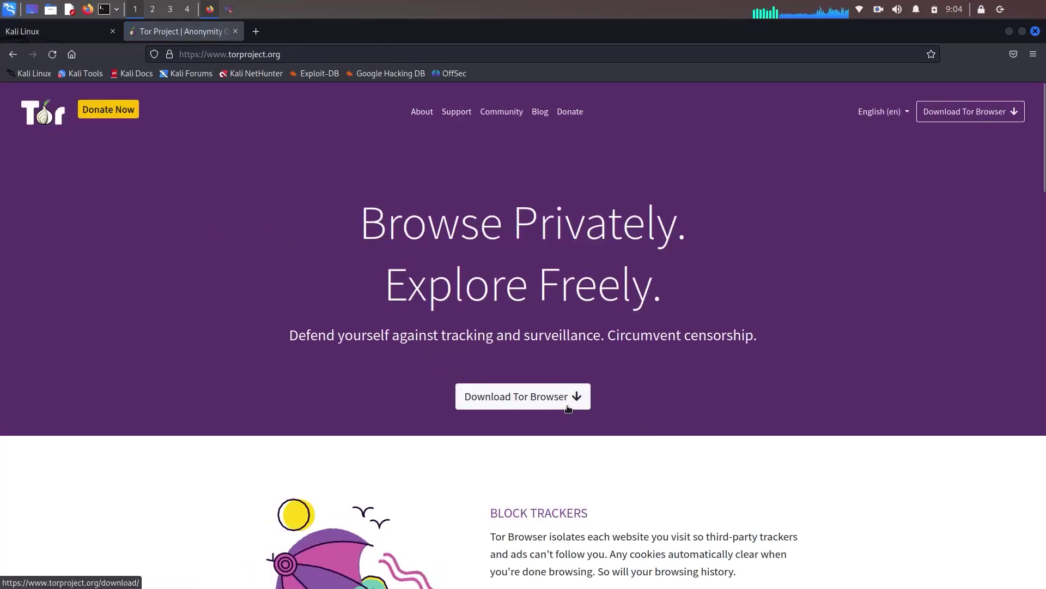
click(522, 396)
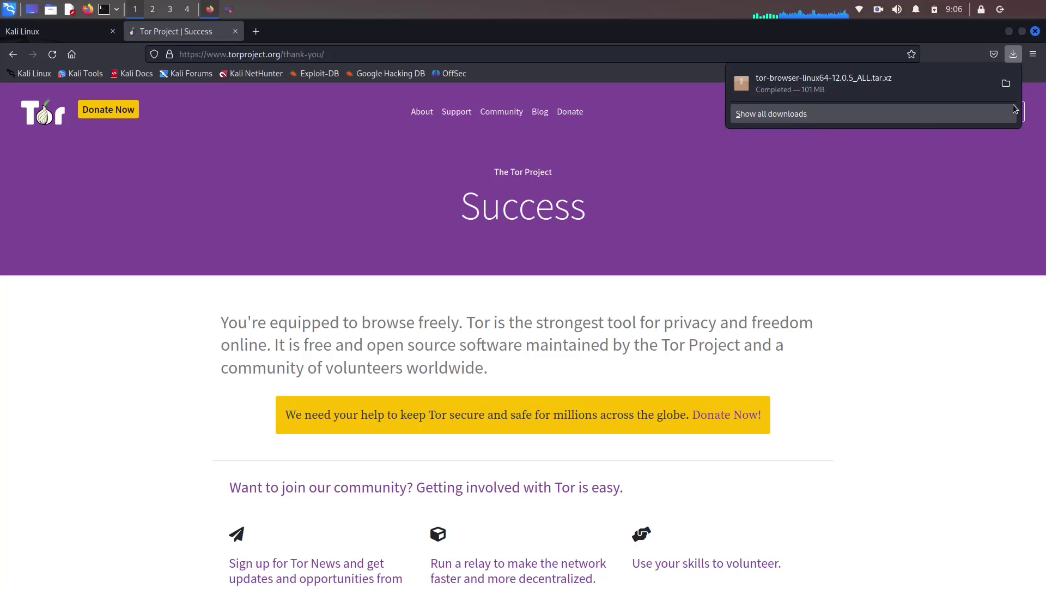
- Extract the Tor Browser tar.xz archive into the Downloads folder
click(1006, 83)
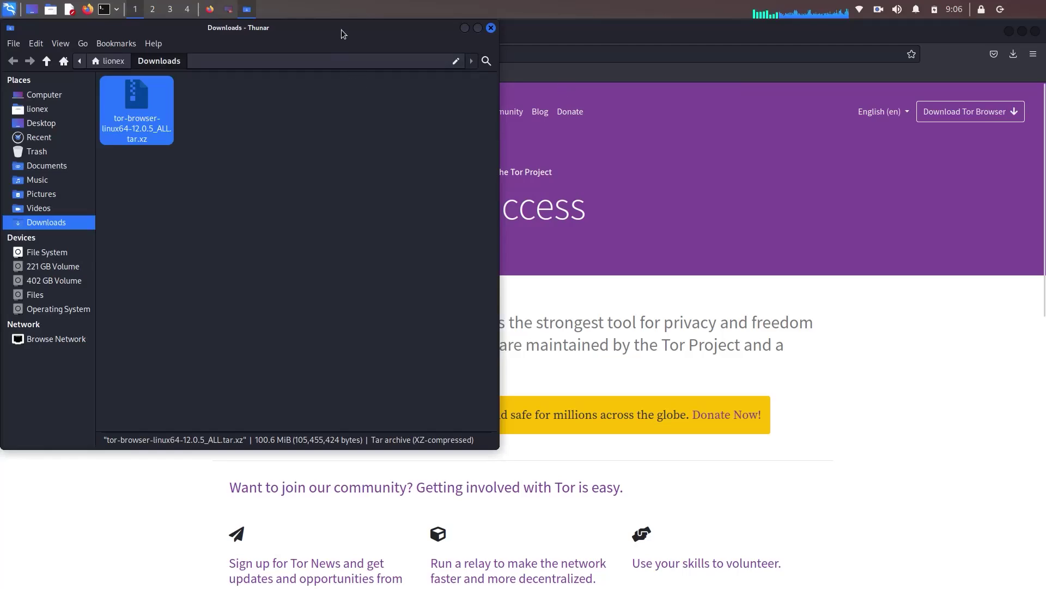
drag(343, 30, 707, 87)
click(1010, 31)
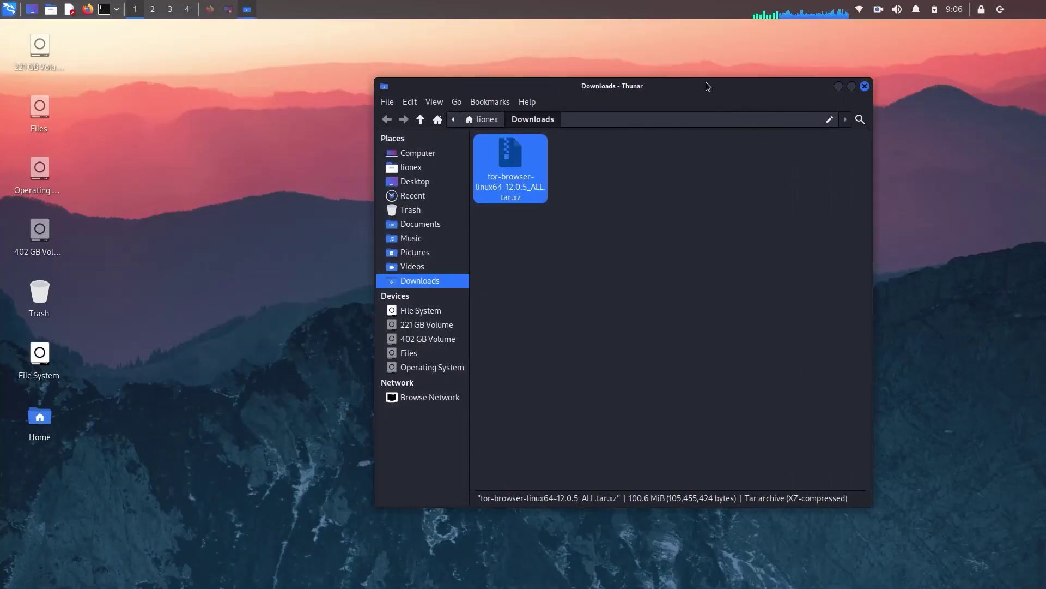
right_click(536, 146)
click(503, 162)
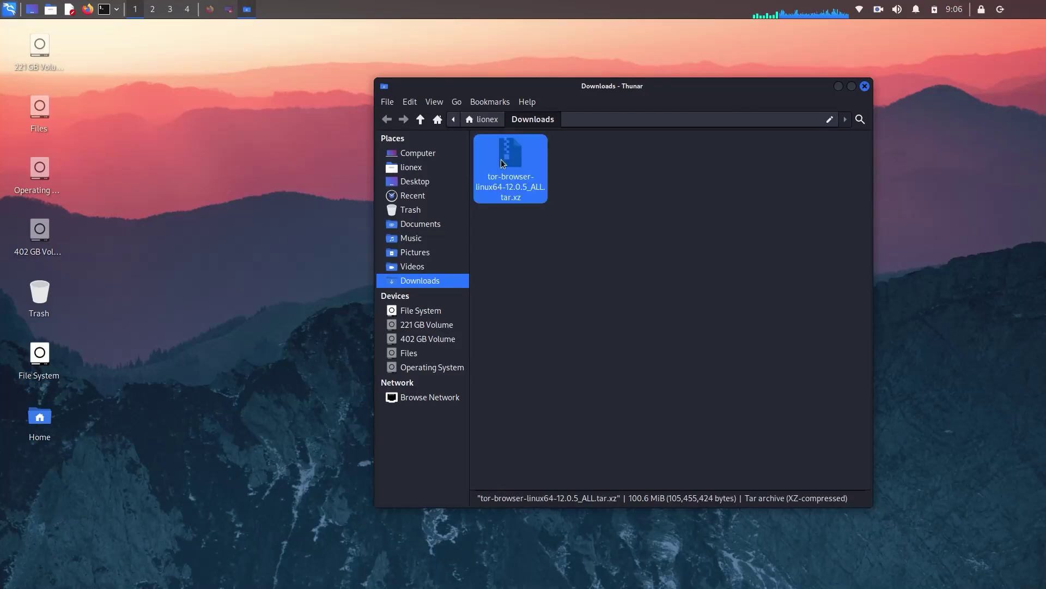
right_click(503, 163)
click(600, 307)
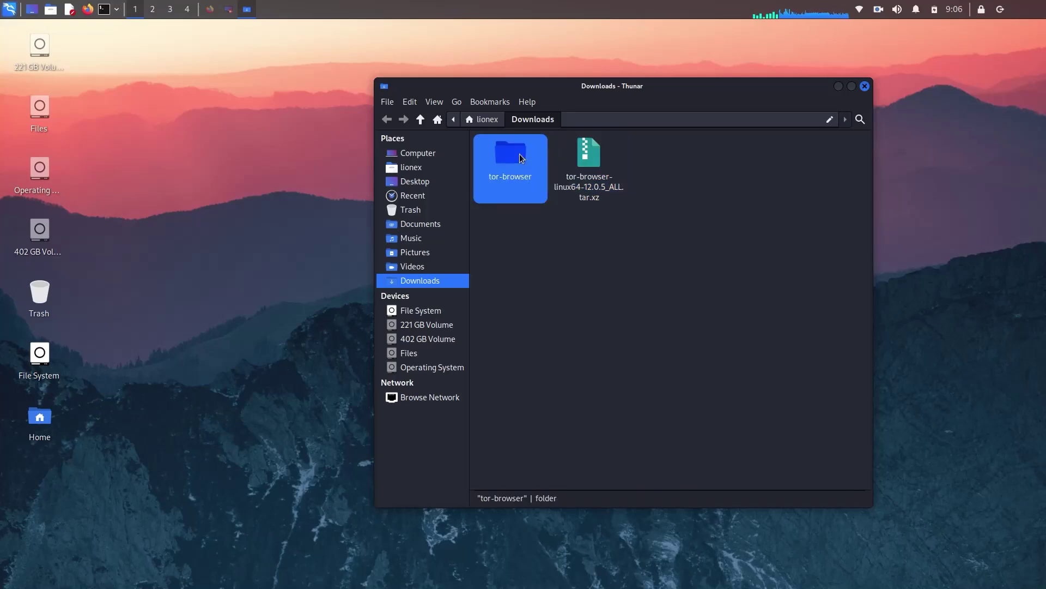
- Browse the extracted tor-browser folder and its Browser subfolder
double_click(521, 158)
drag(507, 216, 613, 139)
click(595, 295)
double_click(510, 158)
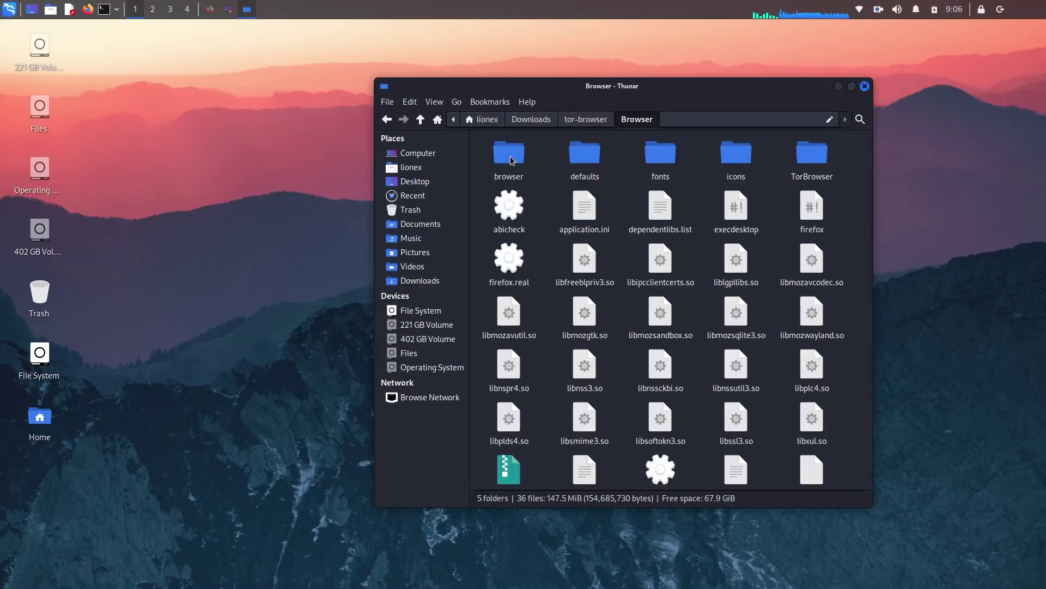
scroll(619, 247, down, 3)
scroll(619, 247, up, 3)
key(alt+Left)
- Run start-tor-browser.desktop until the untrusted launcher warning appears
click(581, 166)
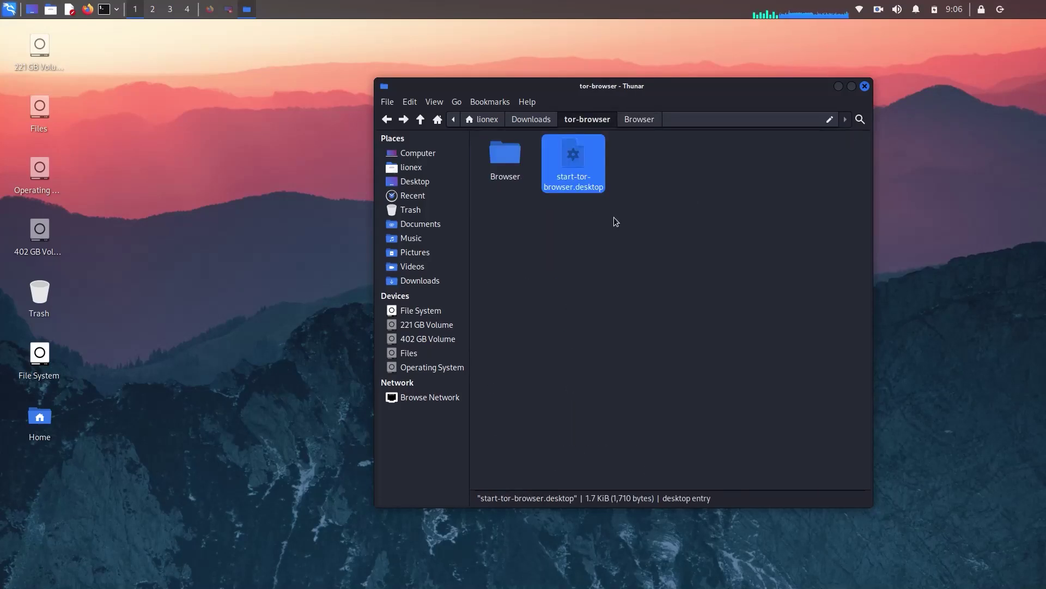
right_click(593, 159)
click(576, 161)
double_click(572, 160)
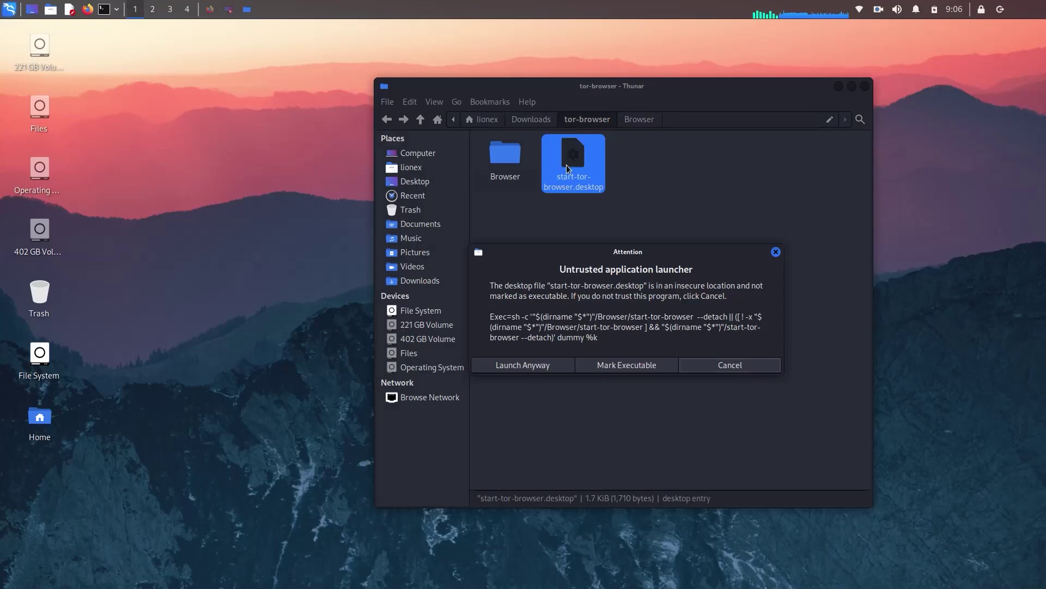
click(778, 365)
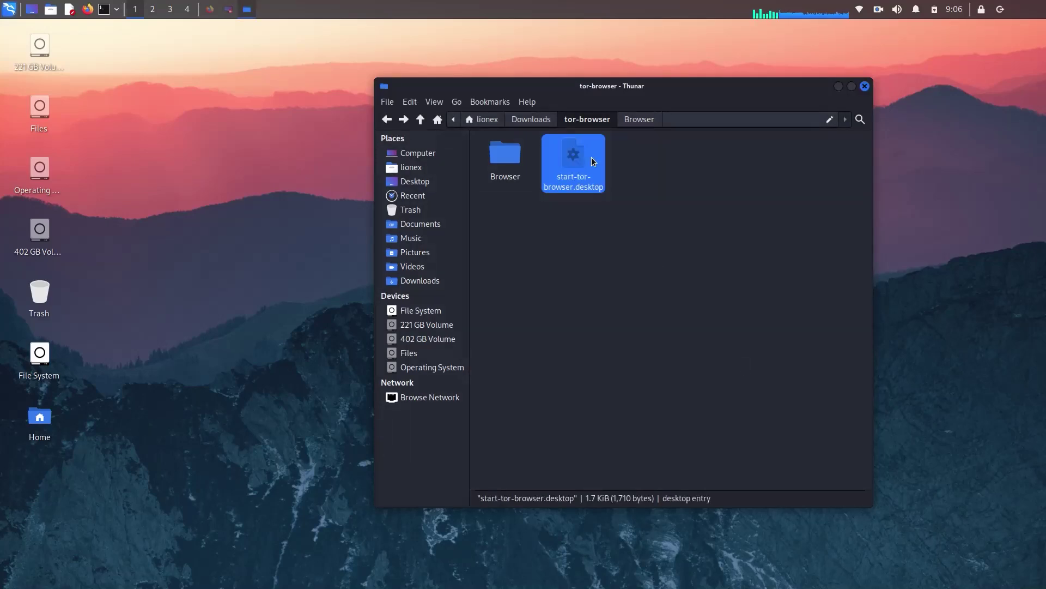
right_click(591, 156)
click(604, 159)
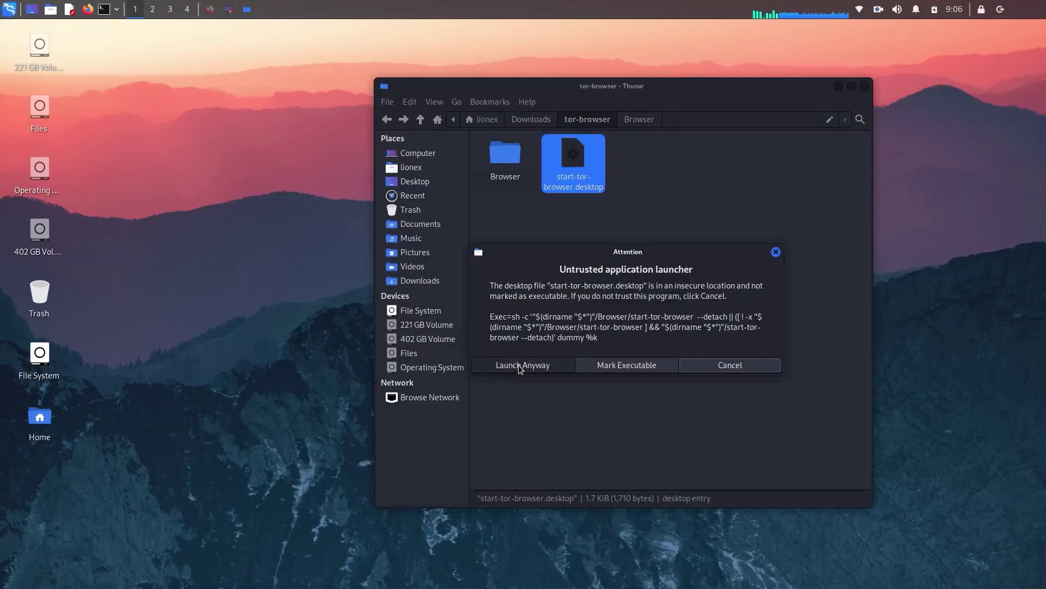
- Launch Tor Browser anyway, maximize its window, and connect to the Tor network
click(518, 365)
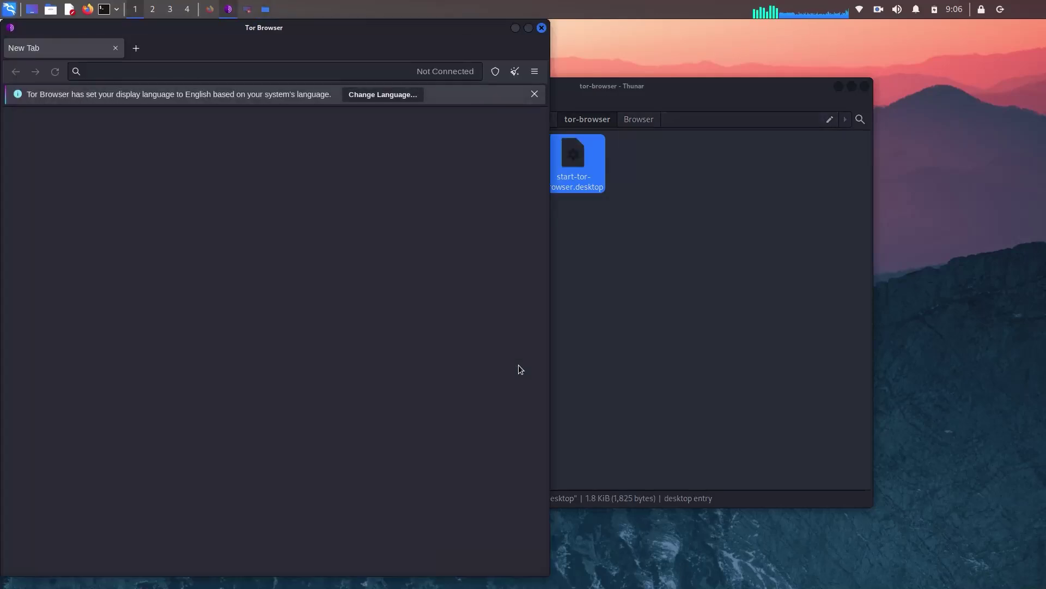
double_click(456, 34)
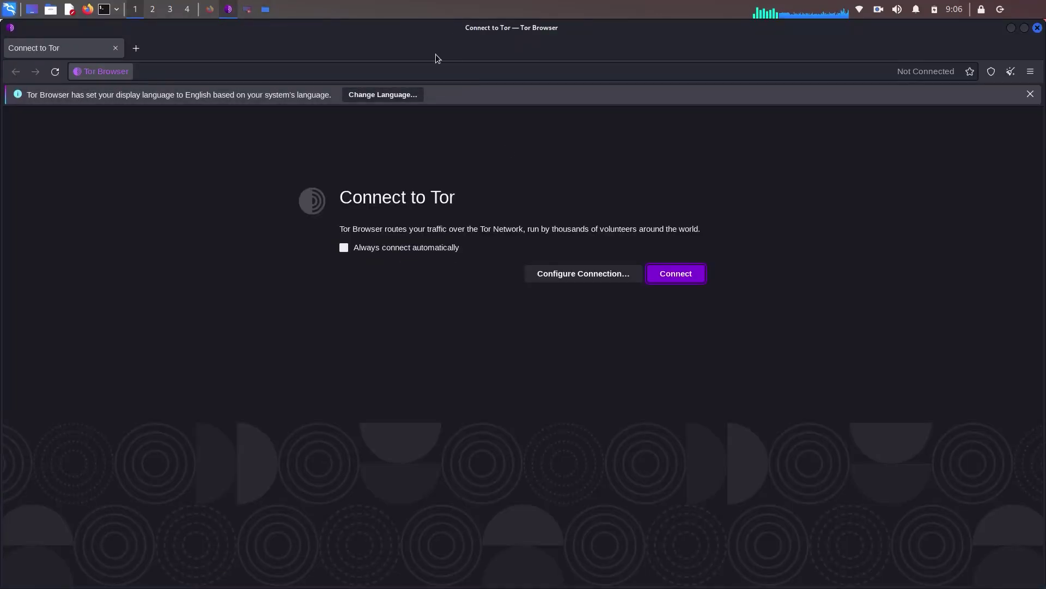
click(682, 276)
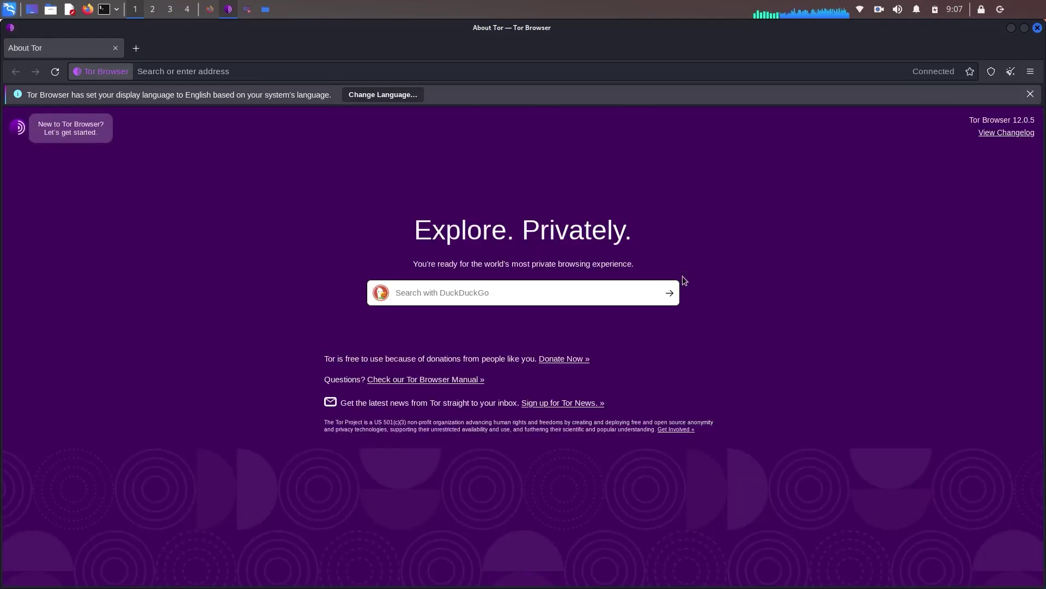
- Search DuckDuckGo for 'hidden wiki' and open the hidden.wiki result
click(500, 292)
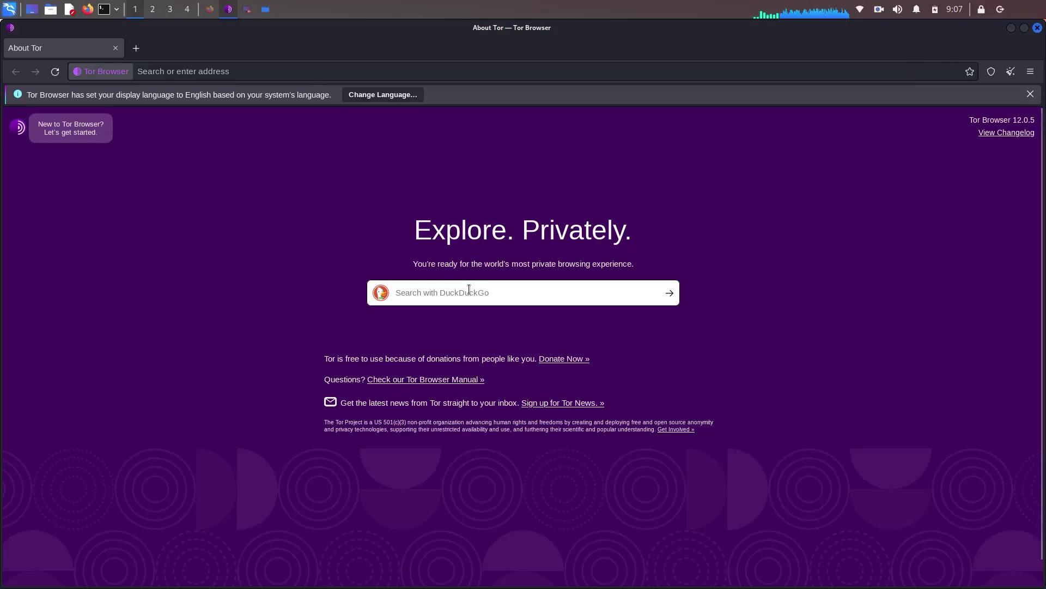
text(hidden)
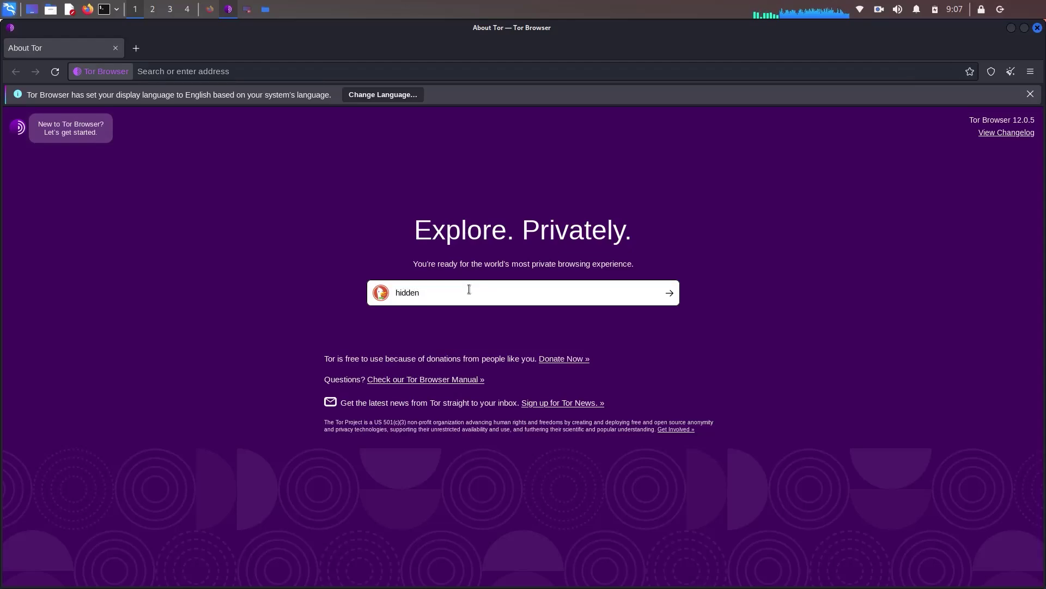
text( wiki)
key(Return)
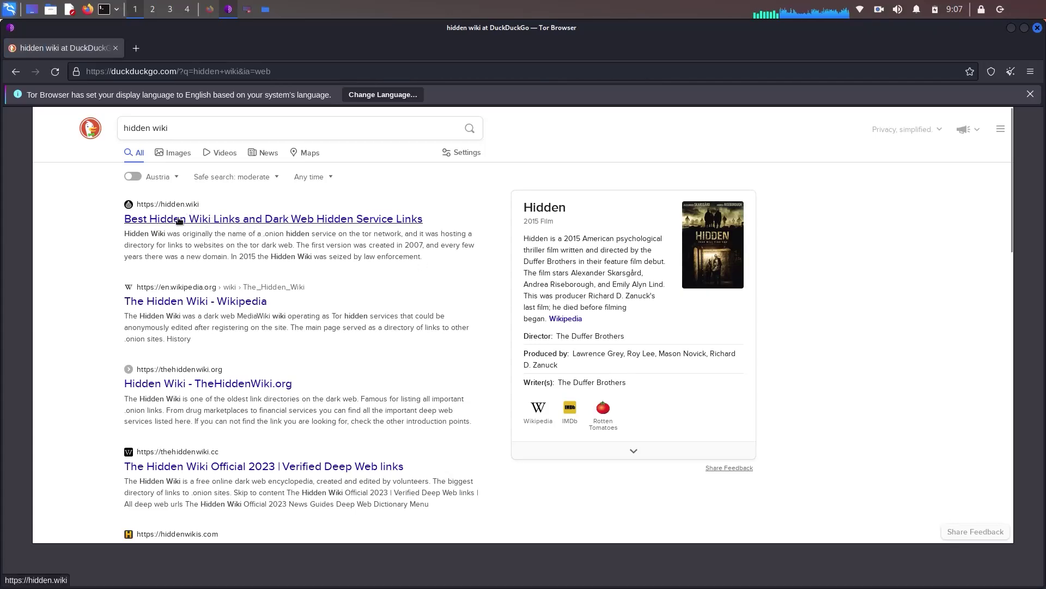
click(228, 217)
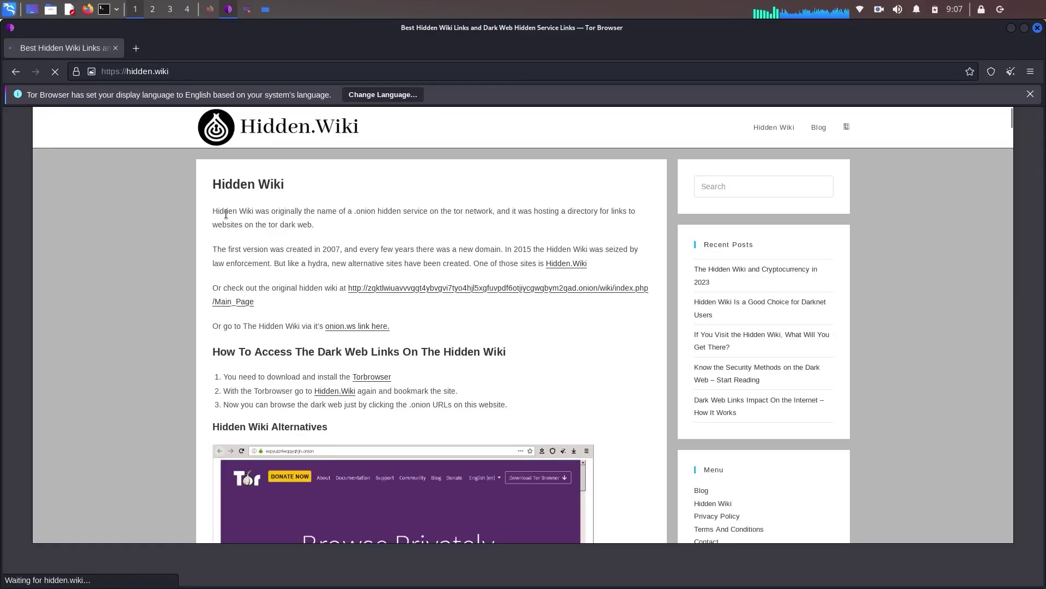
- Open the original Hidden Wiki .onion link in a new tab
drag(214, 290, 300, 306)
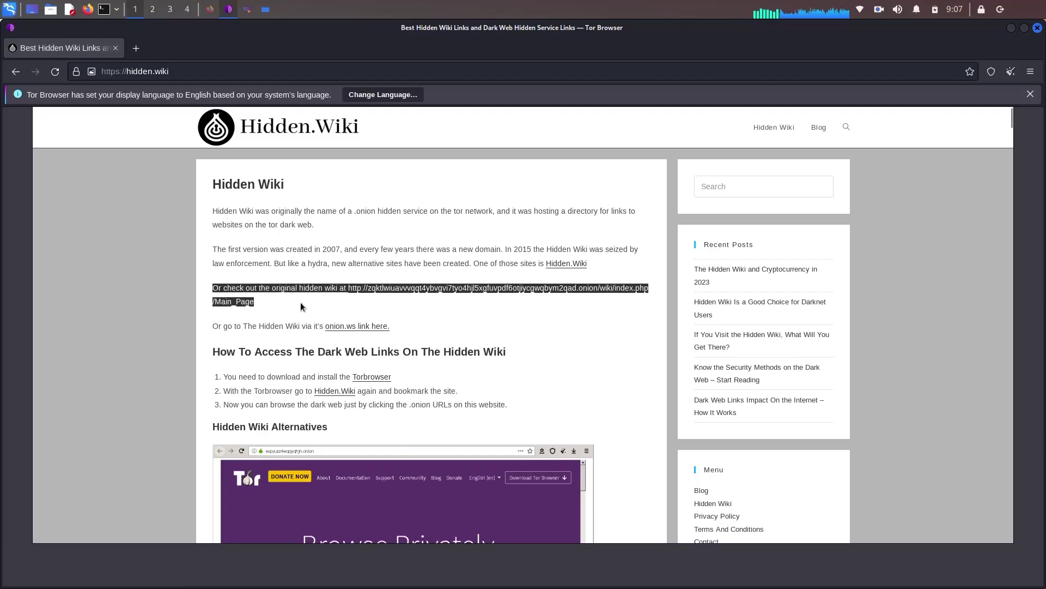
click(404, 301)
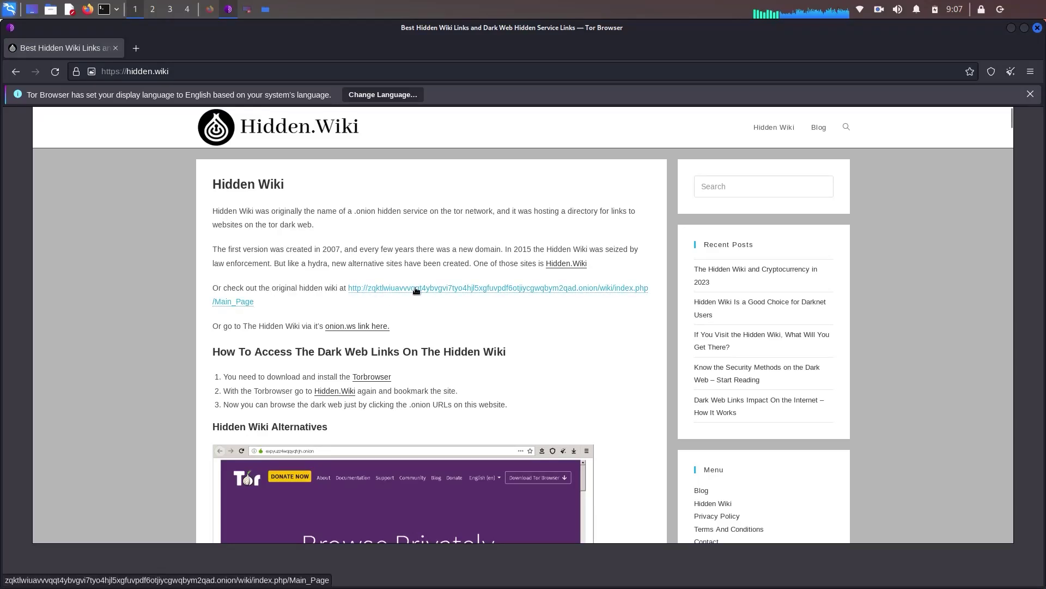
right_click(522, 295)
click(550, 299)
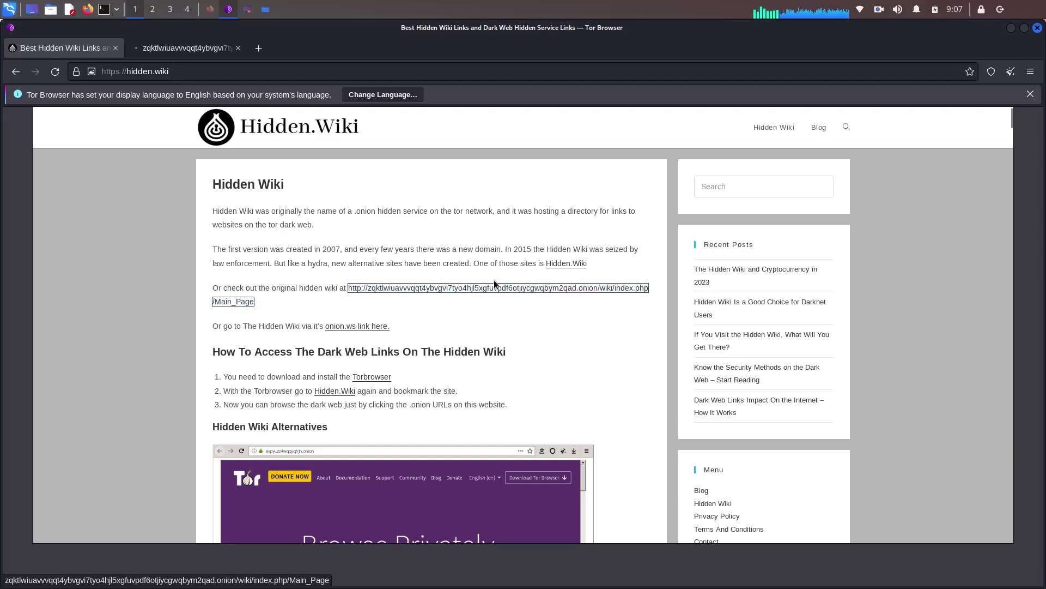
- Switch to the Hidden Wiki tab and look over the top of its Main Page
click(211, 48)
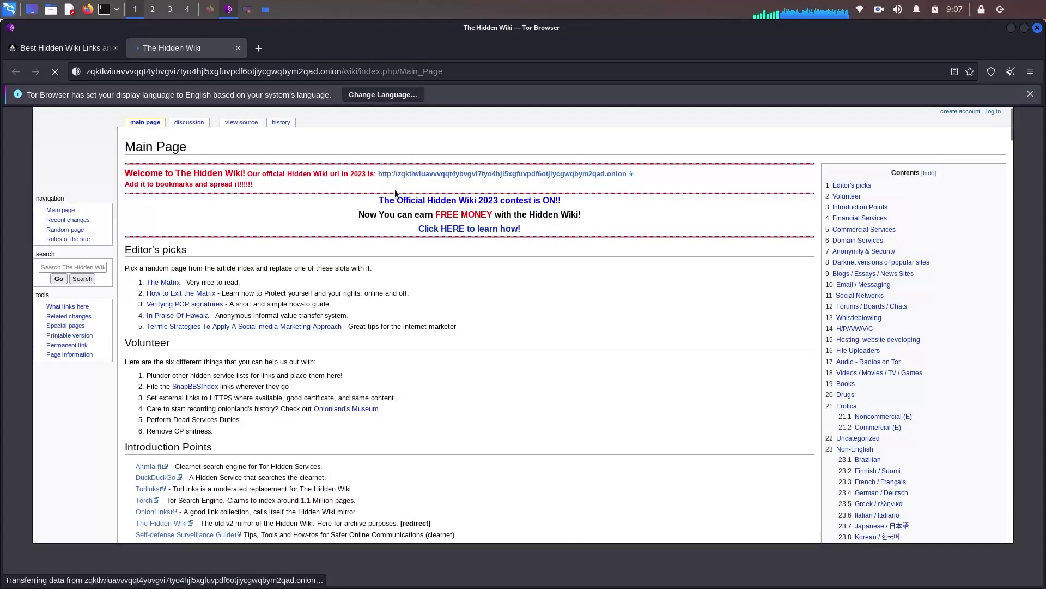
double_click(329, 72)
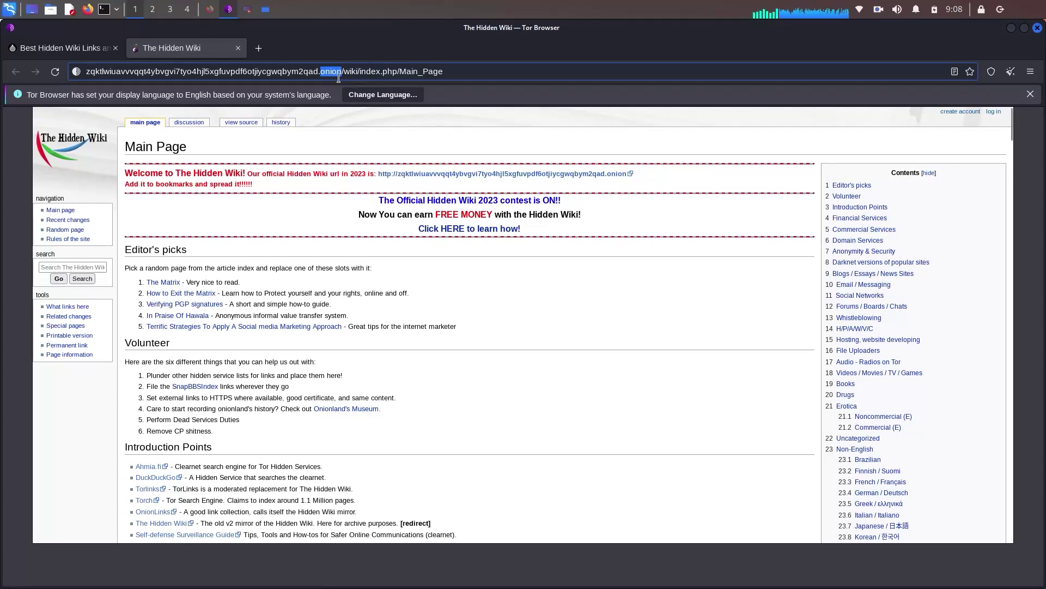
click(467, 294)
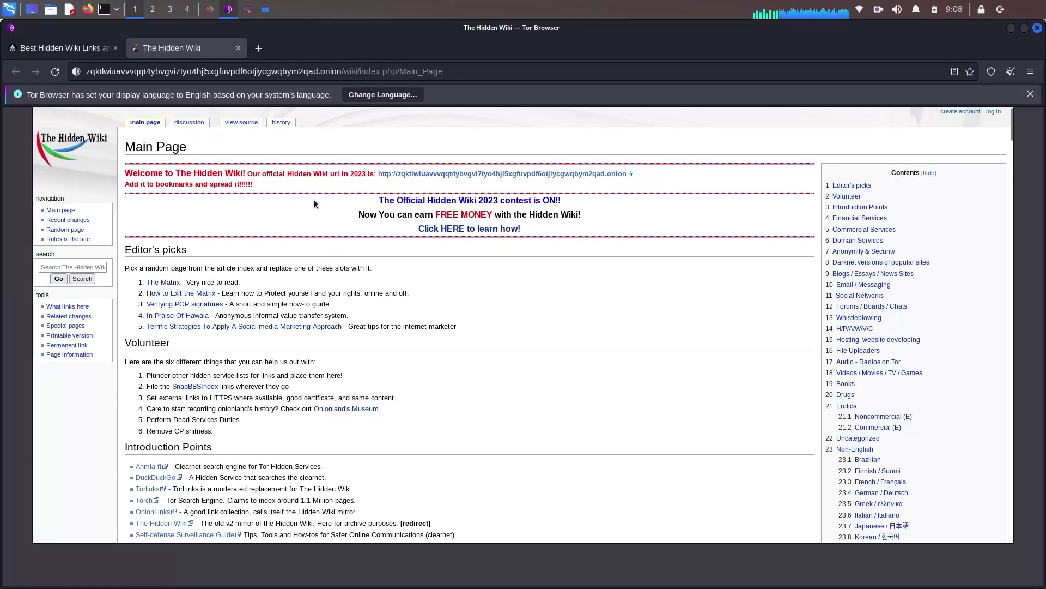
scroll(392, 204, down, 2)
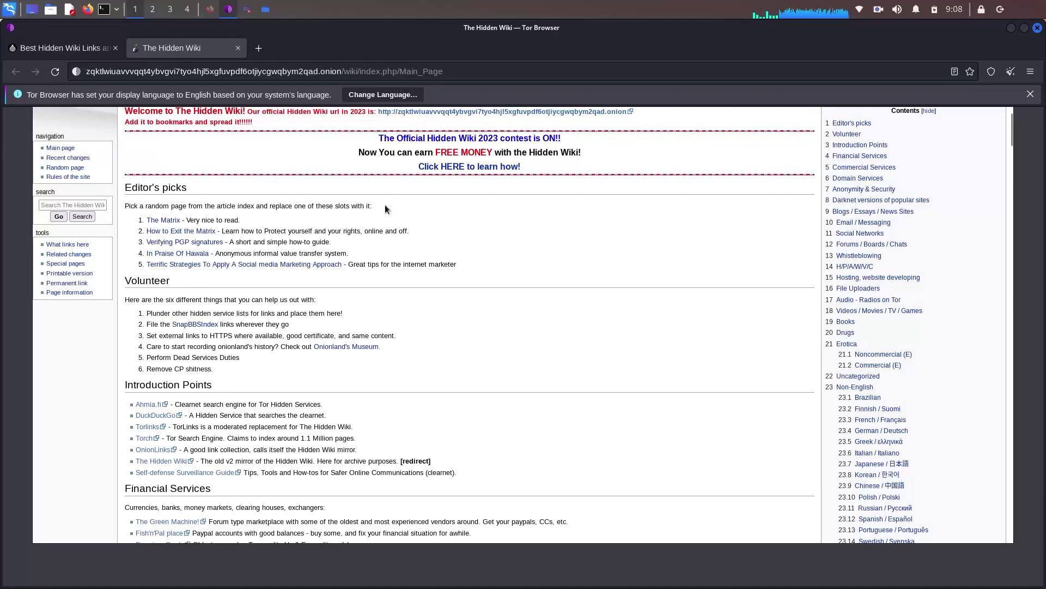
scroll(380, 212, down, 4)
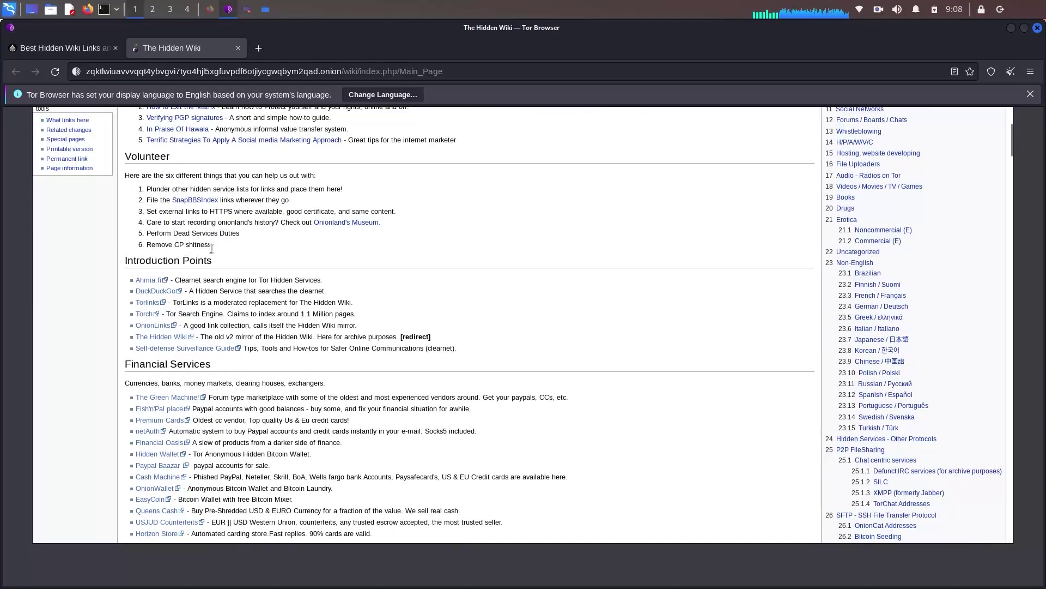
scroll(91, 183, up, 4)
- Scroll down past Editor's picks to the Darknet versions of popular sites list
drag(126, 187, 301, 197)
click(339, 293)
scroll(253, 290, down, 2)
scroll(143, 325, down, 4)
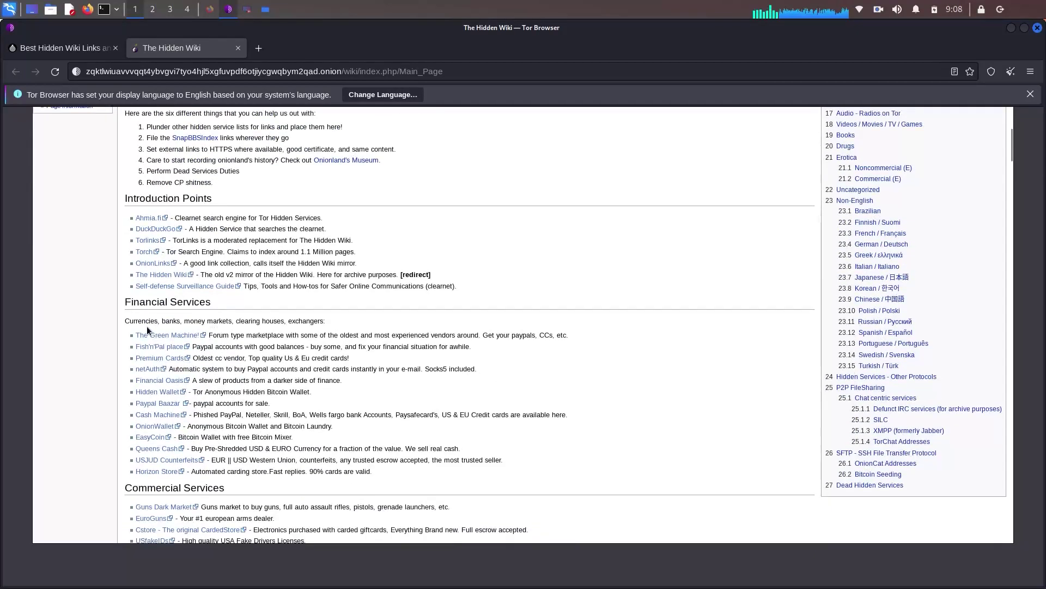
scroll(271, 341, down, 2)
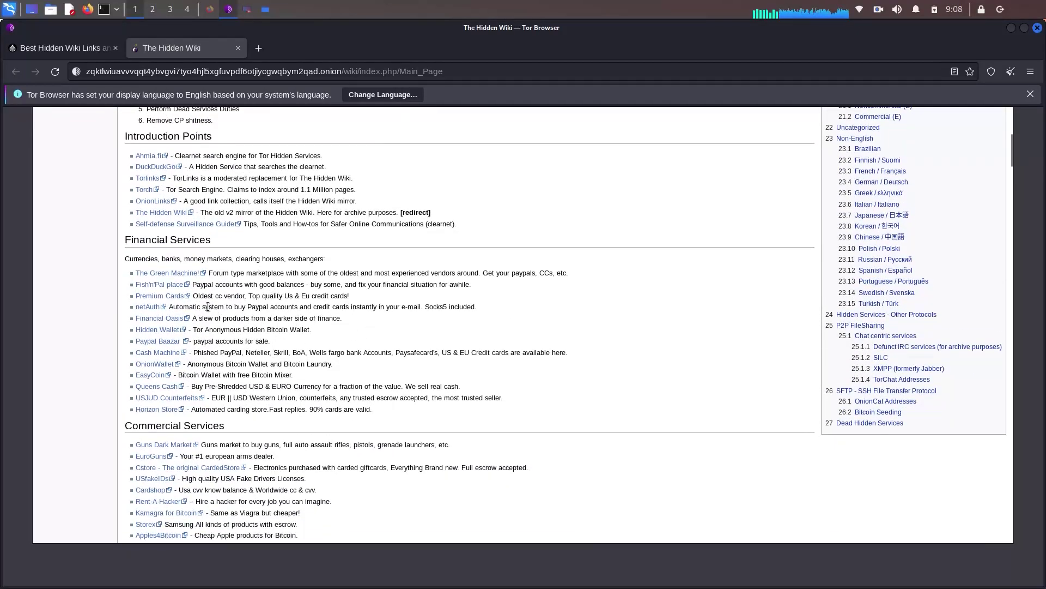
drag(179, 307, 252, 307)
click(367, 311)
scroll(399, 305, down, 15)
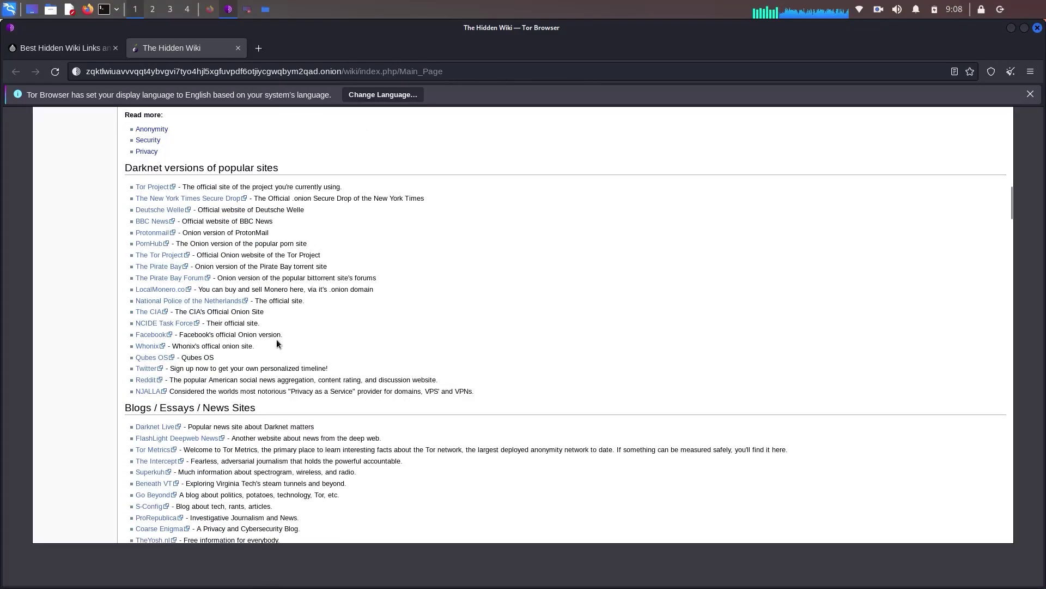
- Open the wiki's Facebook onion link in a background tab, then switch to that tab
middle_click(151, 273)
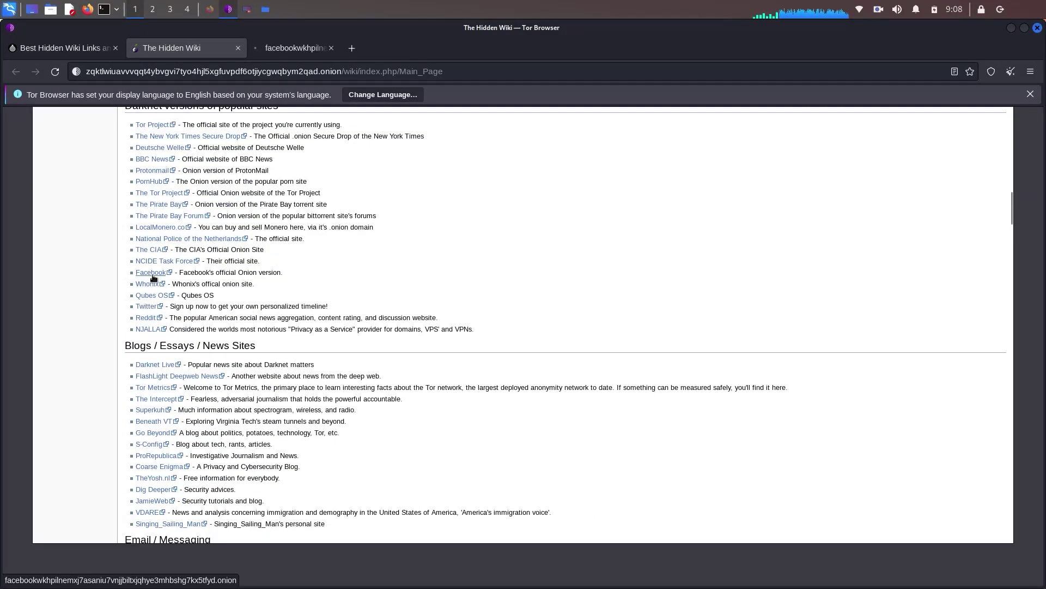
drag(178, 272, 259, 276)
click(309, 48)
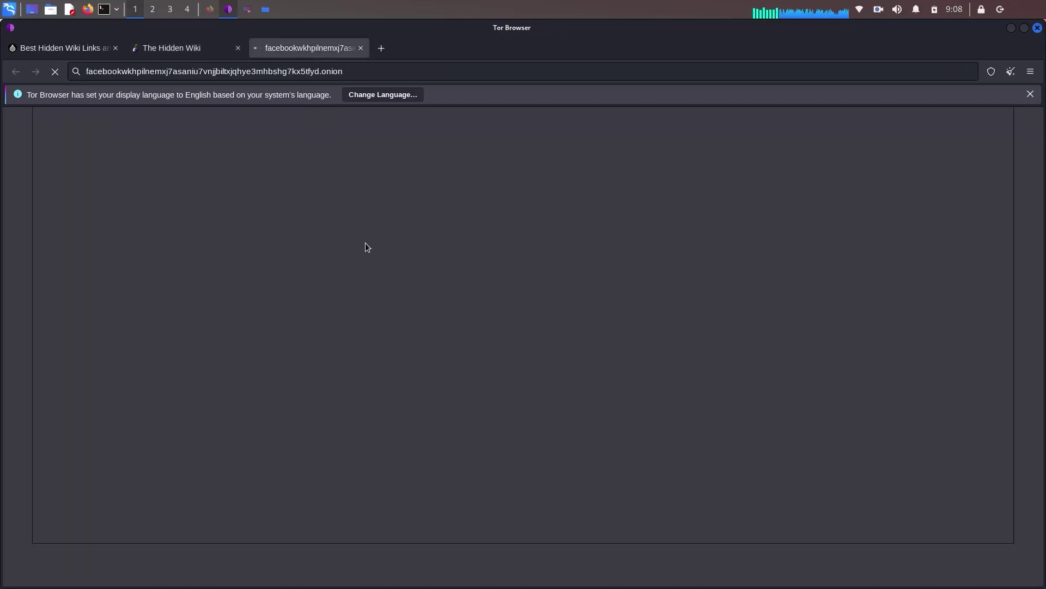